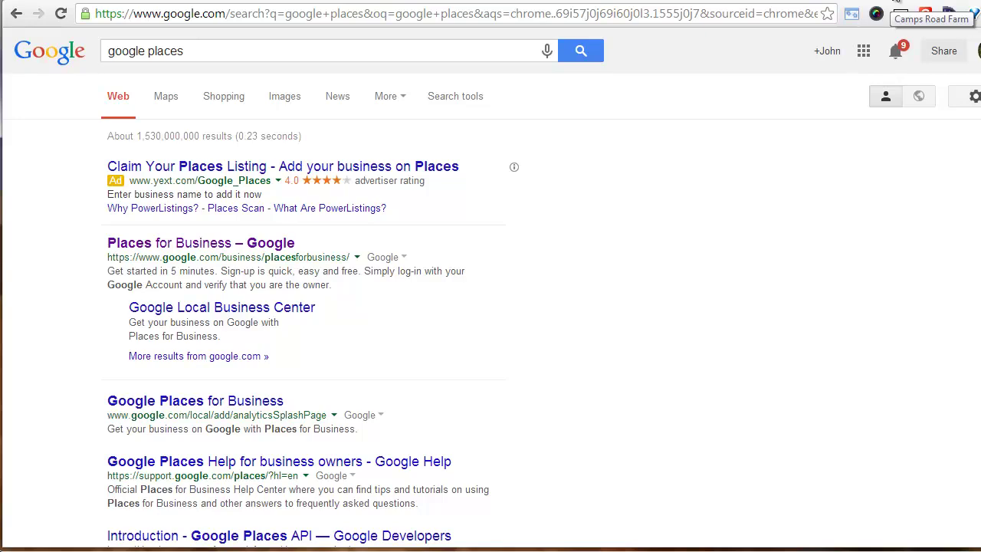
Switch to the Camps Road Farm dashboard in Places for Business and look over its overview.
click(896, 2)
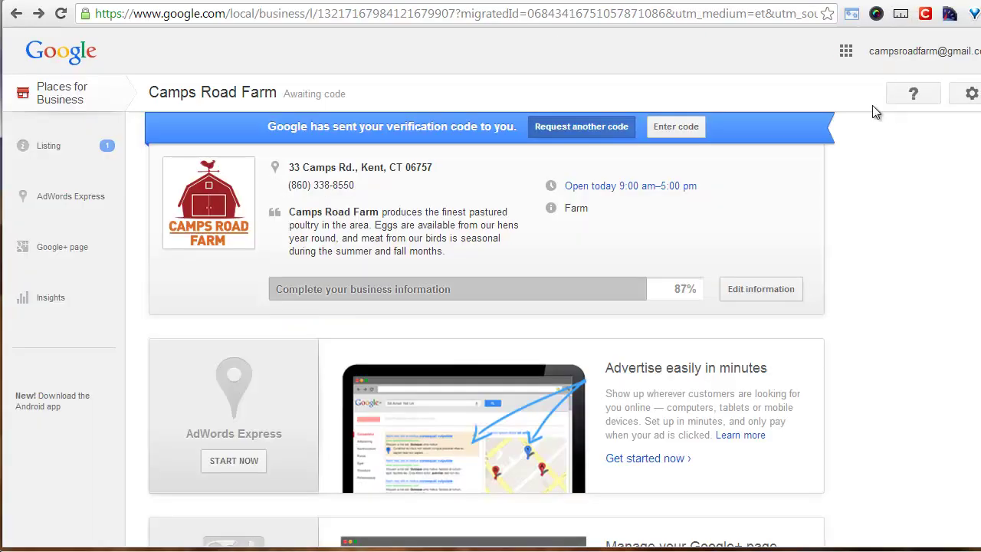
scroll(834, 197, down, 4)
scroll(836, 198, up, 4)
scroll(446, 208, down, 2)
scroll(449, 208, up, 2)
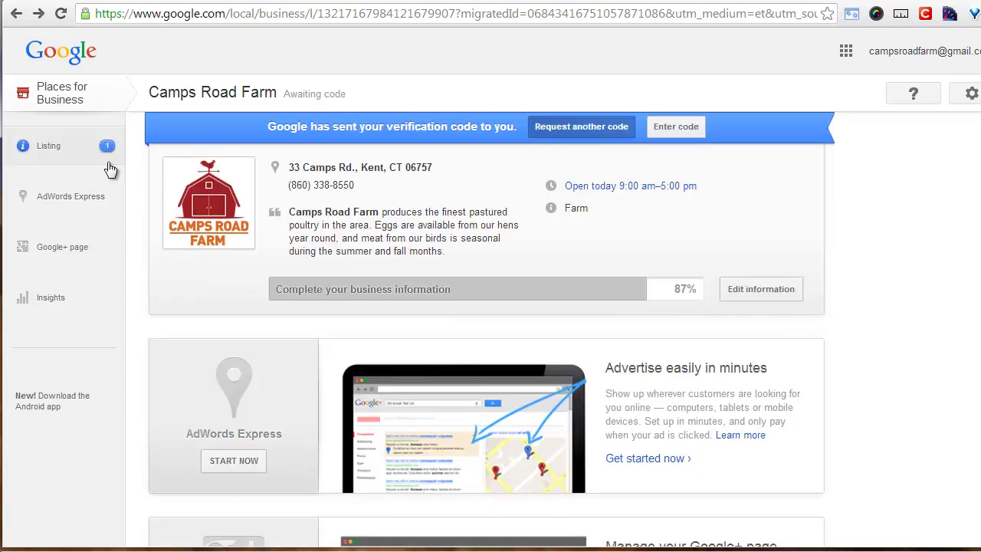
Open the Camps Road Farm listing details and skim the whole page down to the introduction.
click(48, 148)
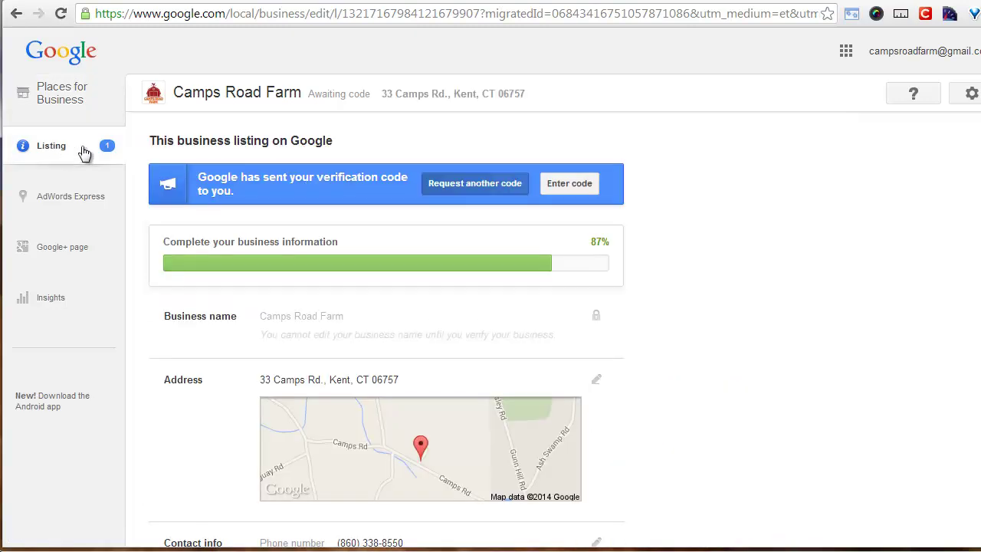
scroll(687, 204, down, 10)
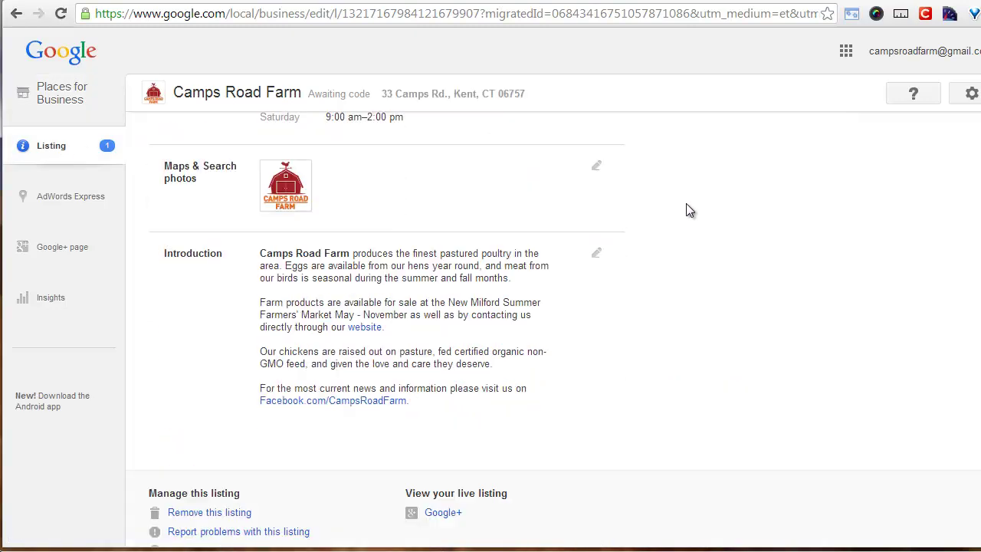
scroll(688, 205, up, 2)
scroll(685, 210, up, 8)
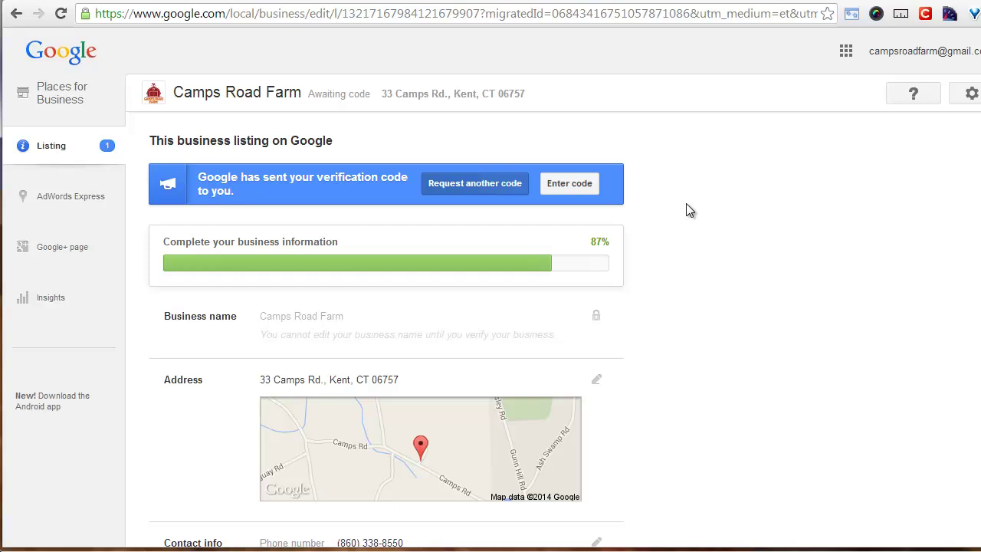
Review the listing's business name, address, contact info, category, hours, photos and introduction sections one by one.
scroll(689, 210, down, 2)
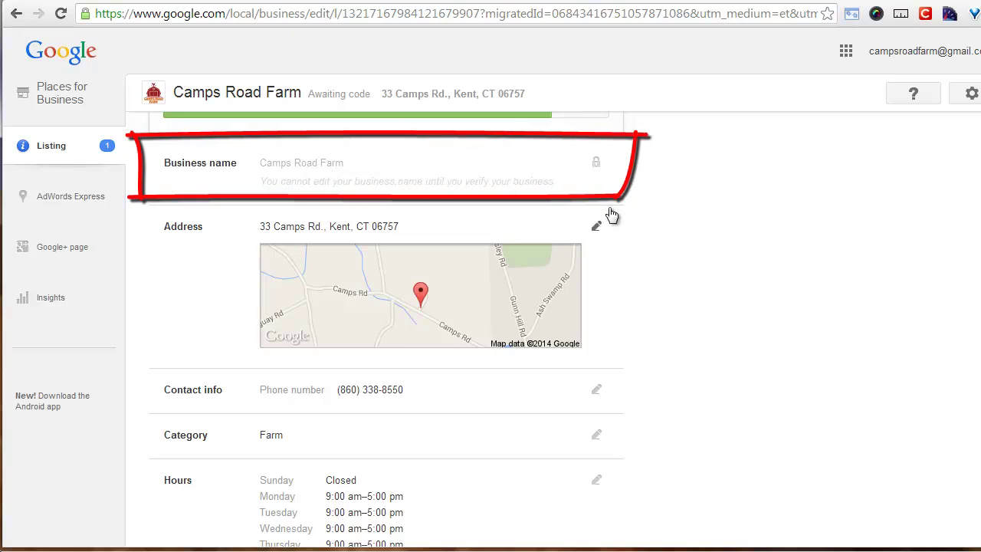
scroll(689, 241, down, 1)
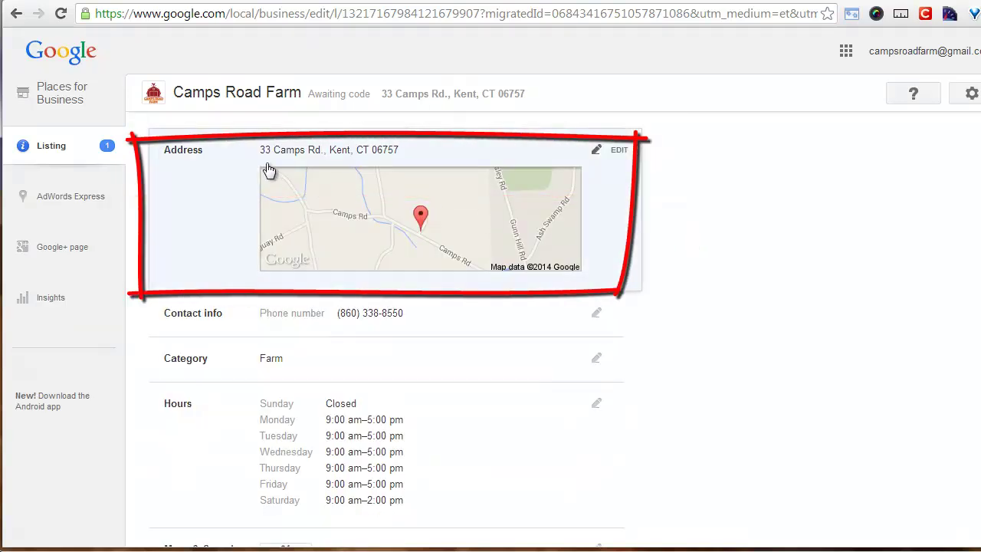
scroll(837, 301, down, 2)
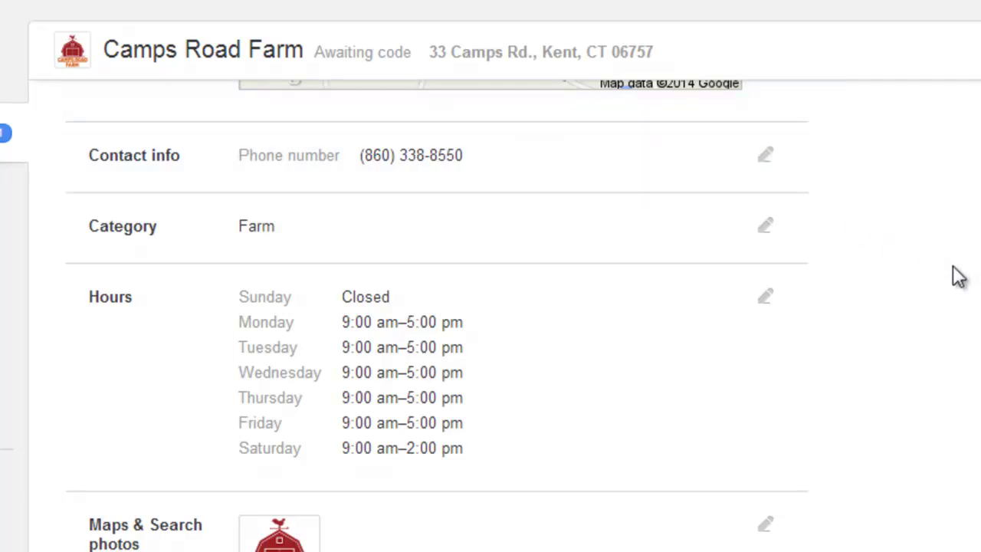
mouse_move(228, 234)
scroll(862, 349, down, 2)
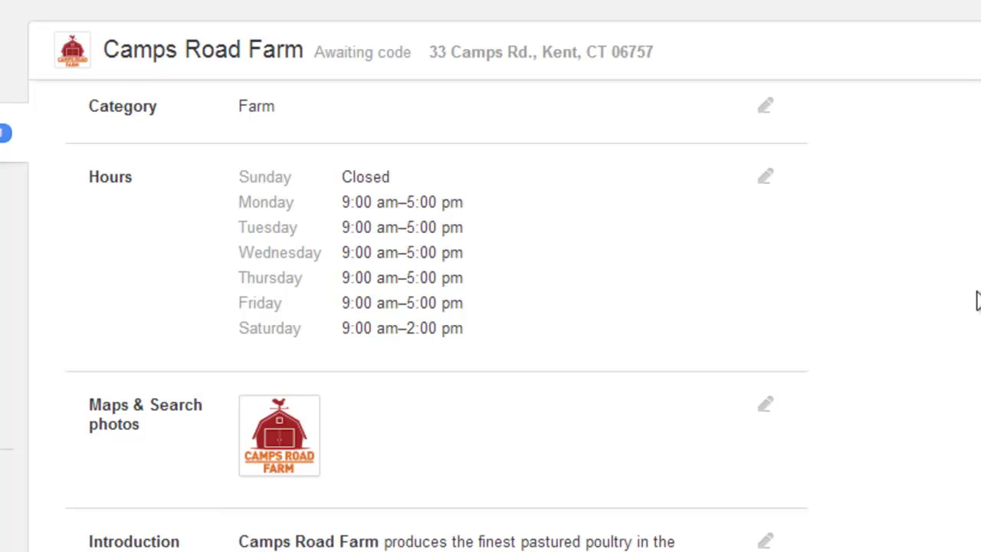
scroll(977, 301, down, 3)
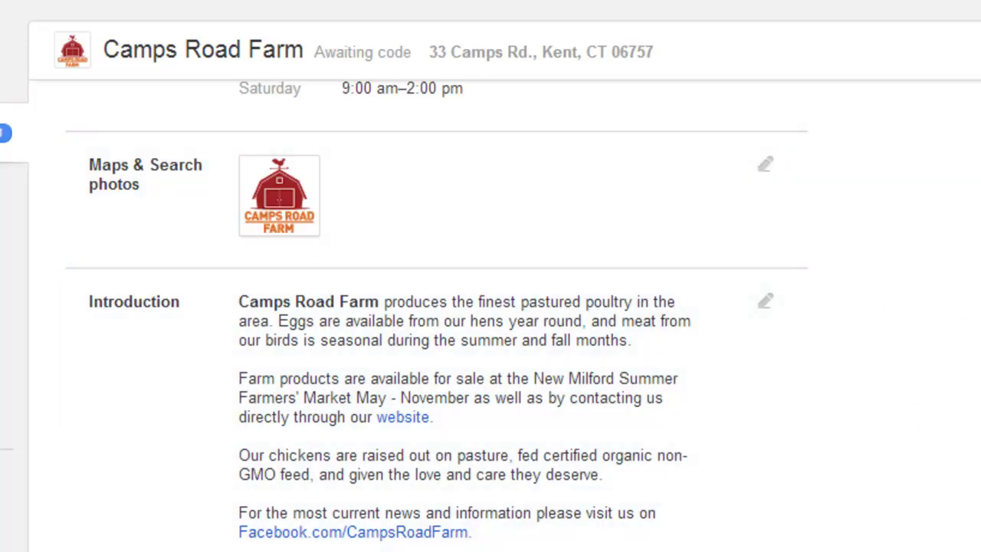
scroll(972, 405, down, 2)
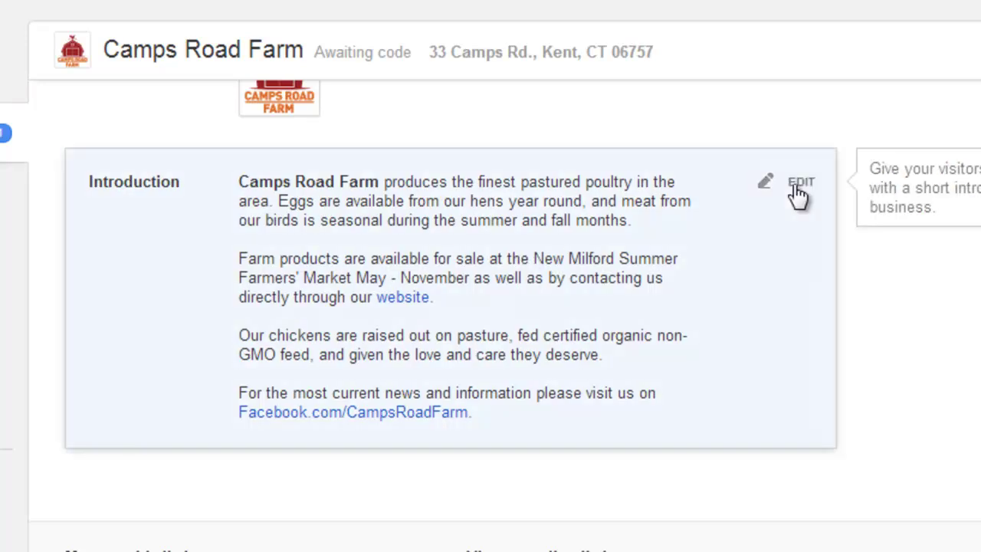
Open the Introduction for editing, inspect the link on the word "website" and the remaining text, and close without saving.
click(799, 184)
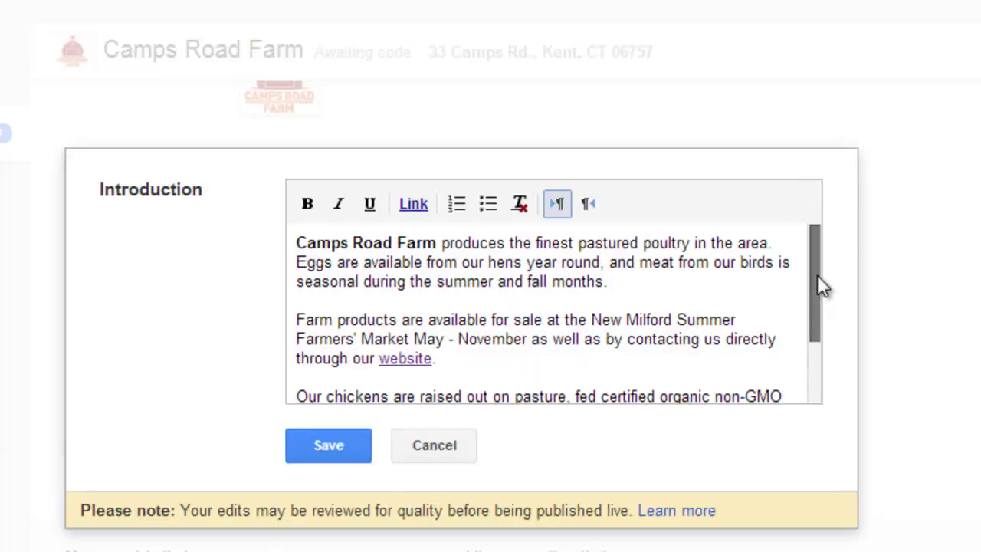
mouse_move(817, 275)
mouse_down()
mouse_move(812, 346)
mouse_move(810, 264)
mouse_move(804, 350)
mouse_move(810, 273)
mouse_up()
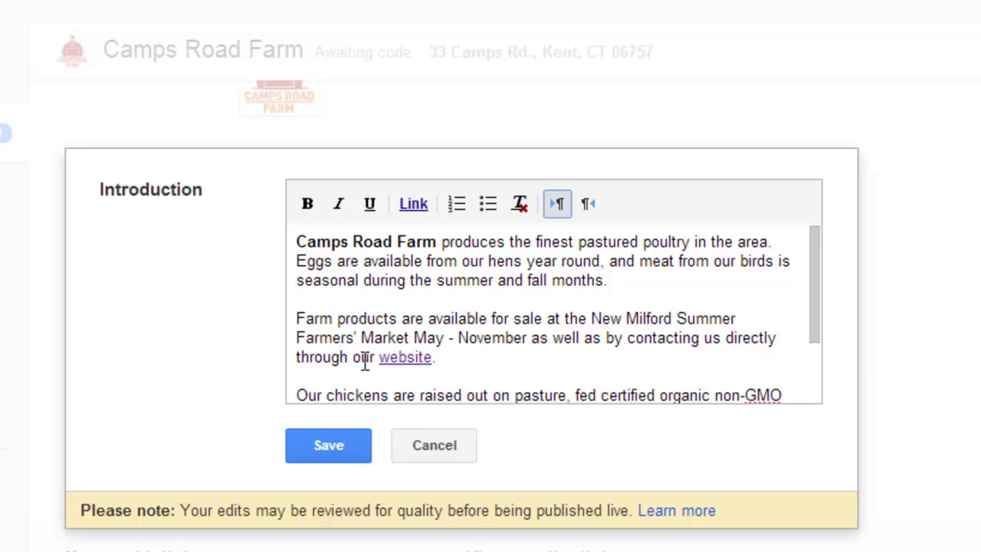
drag(380, 358, 432, 358)
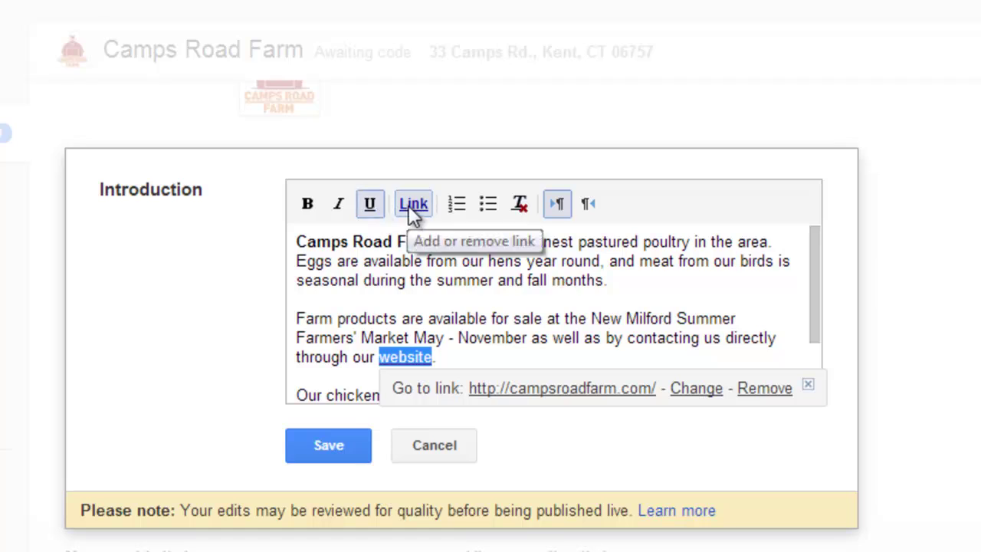
click(527, 306)
scroll(528, 307, down, 2)
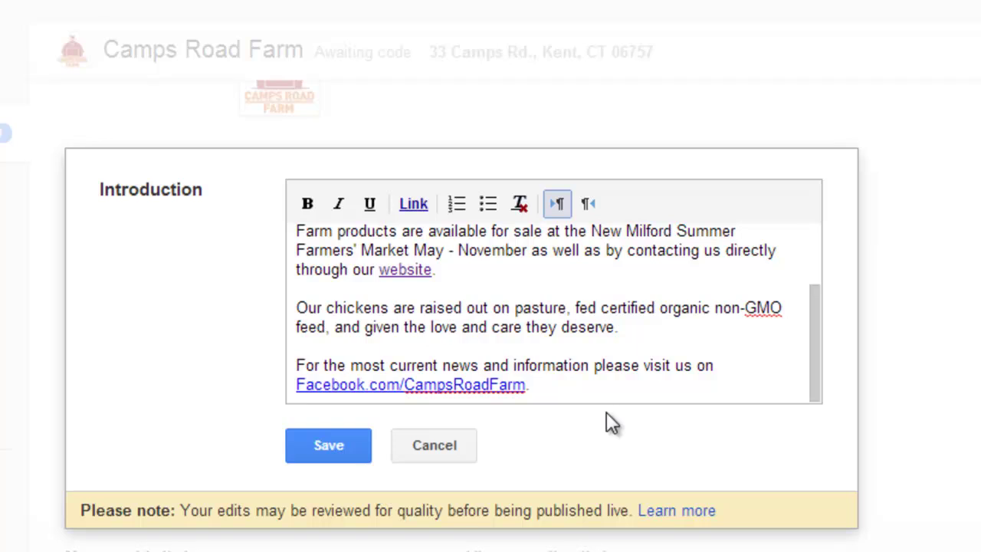
click(444, 452)
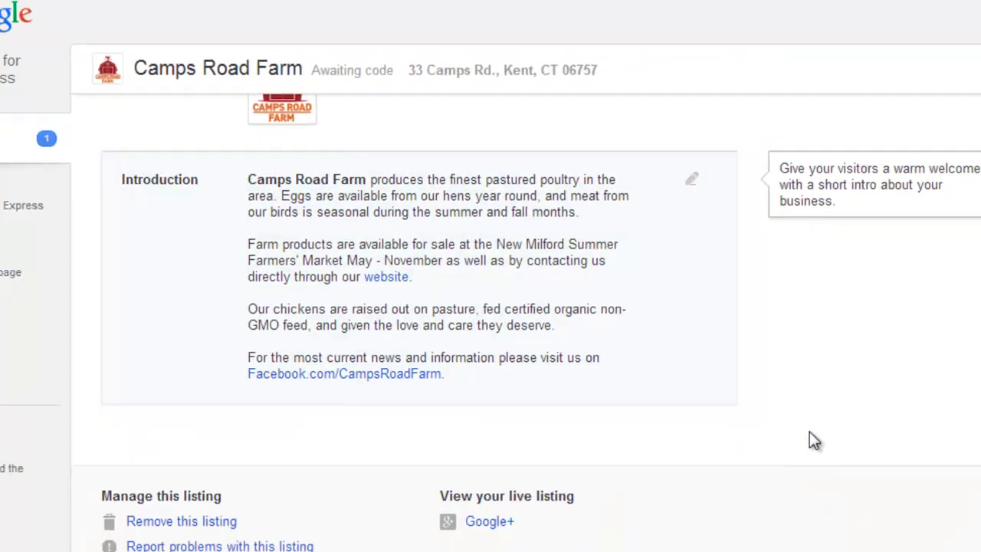
Recheck the listing page from the management links at its end back to the business information completion bar.
scroll(766, 406, down, 3)
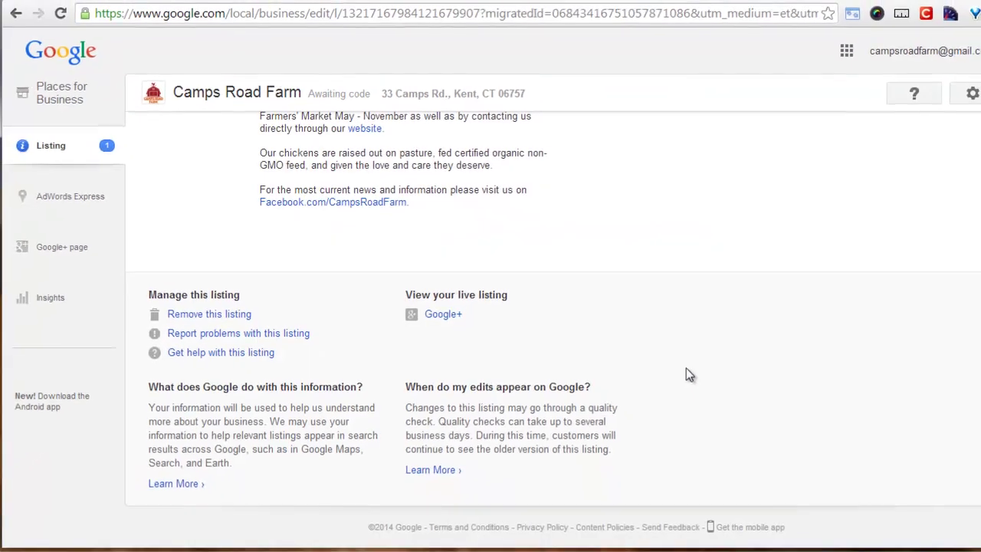
scroll(686, 374, up, 10)
scroll(686, 374, down, 2)
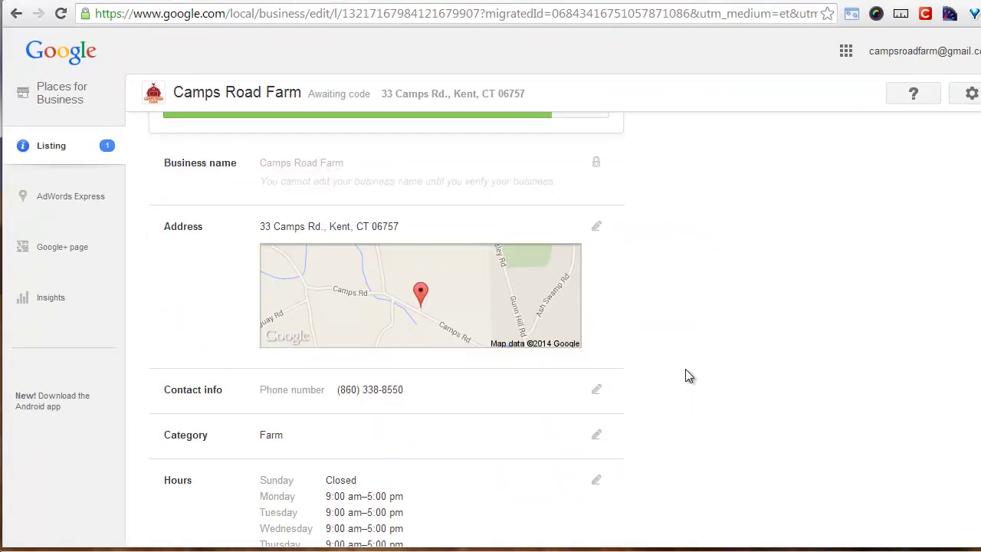
scroll(685, 376, up, 2)
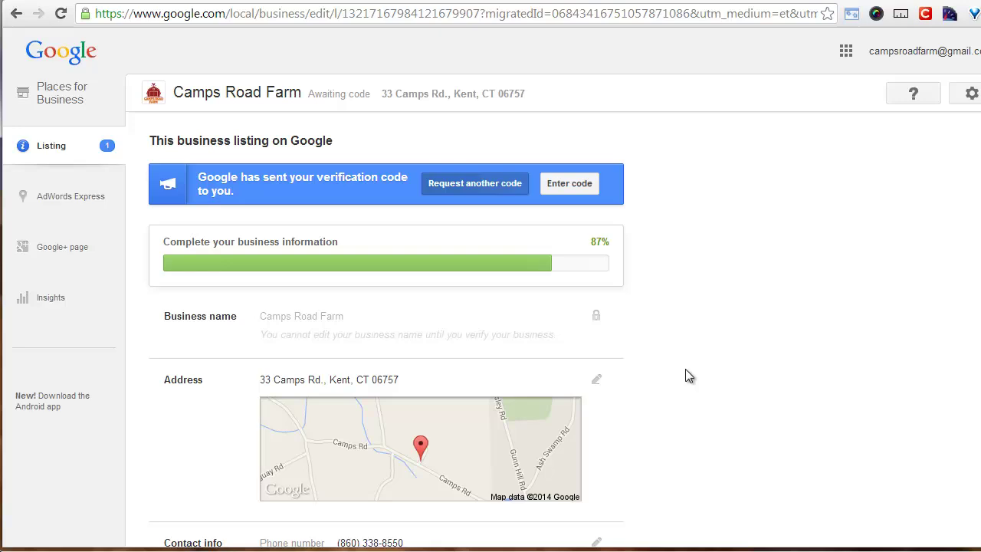
scroll(685, 375, down, 2)
scroll(685, 375, down, 2)
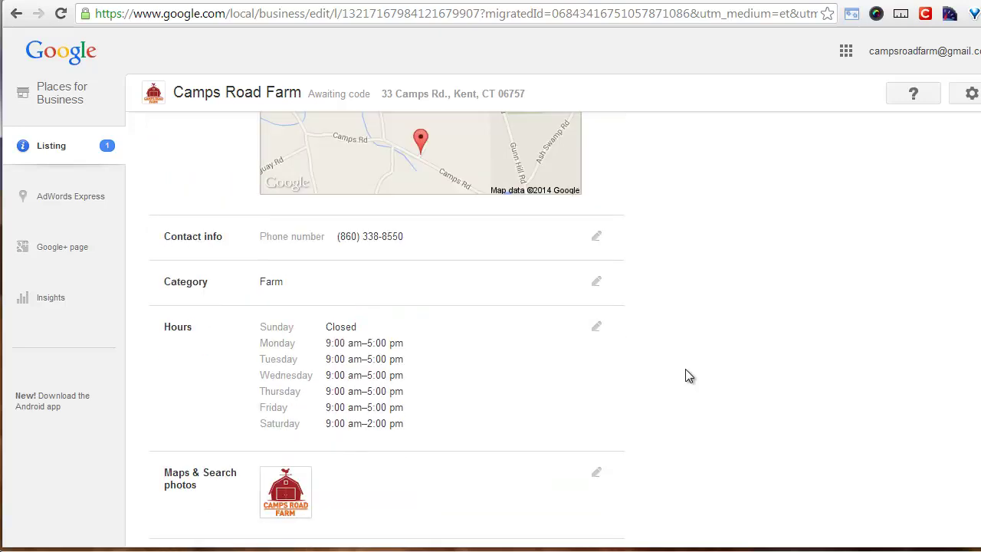
scroll(685, 376, up, 4)
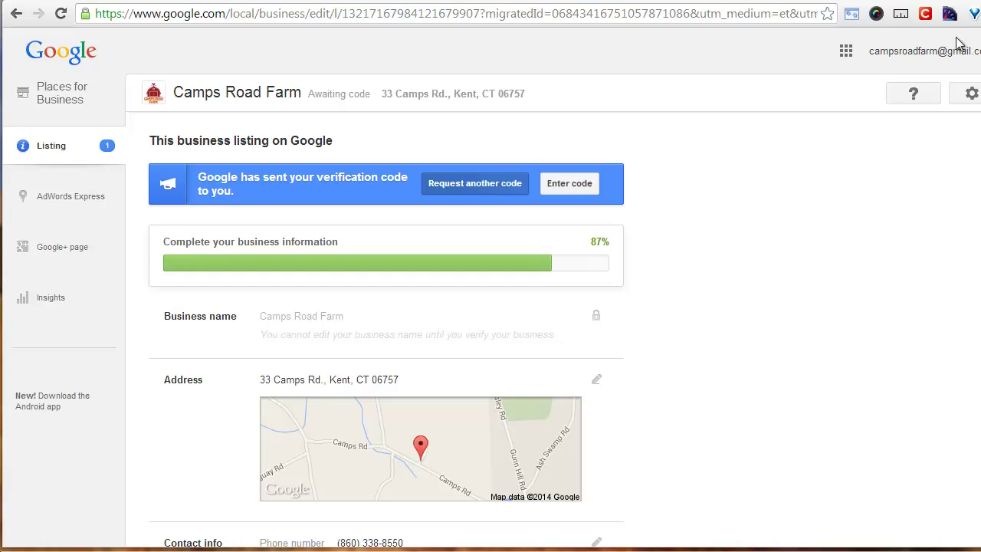
Switch to the farm's address in Google Maps and examine the wider area around its marker, including Lake Waramaug.
click(900, 6)
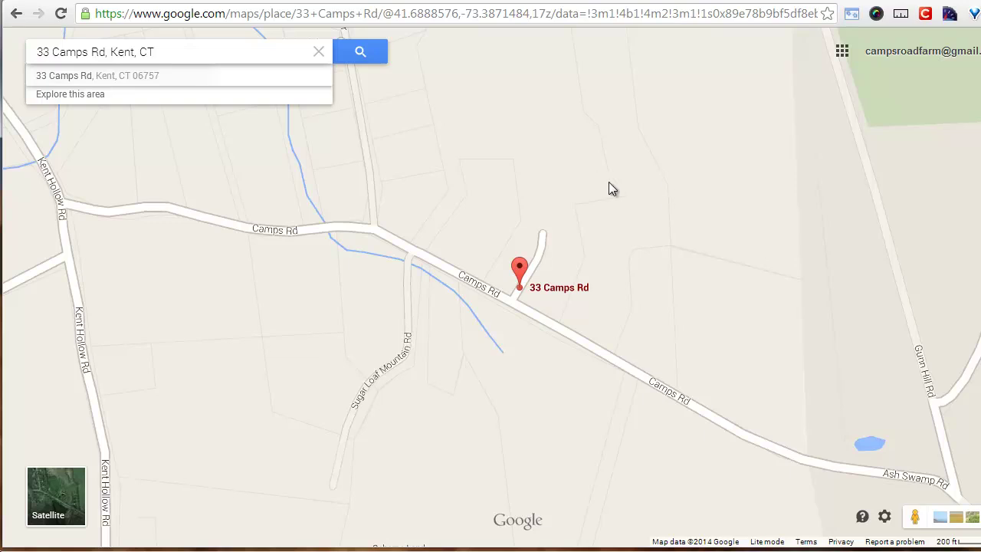
scroll(612, 186, down, 1)
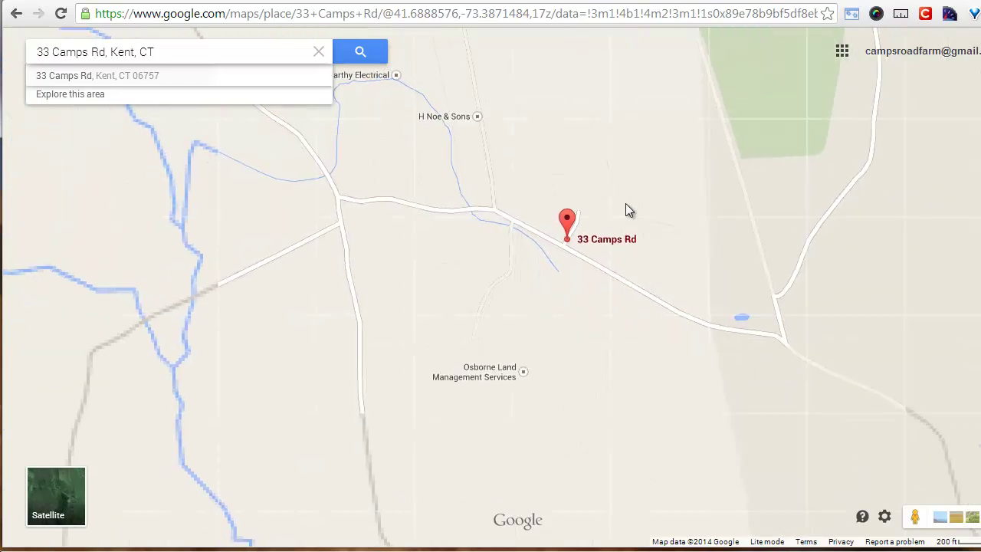
scroll(684, 103, down, 1)
drag(684, 146, 672, 259)
scroll(671, 260, down, 1)
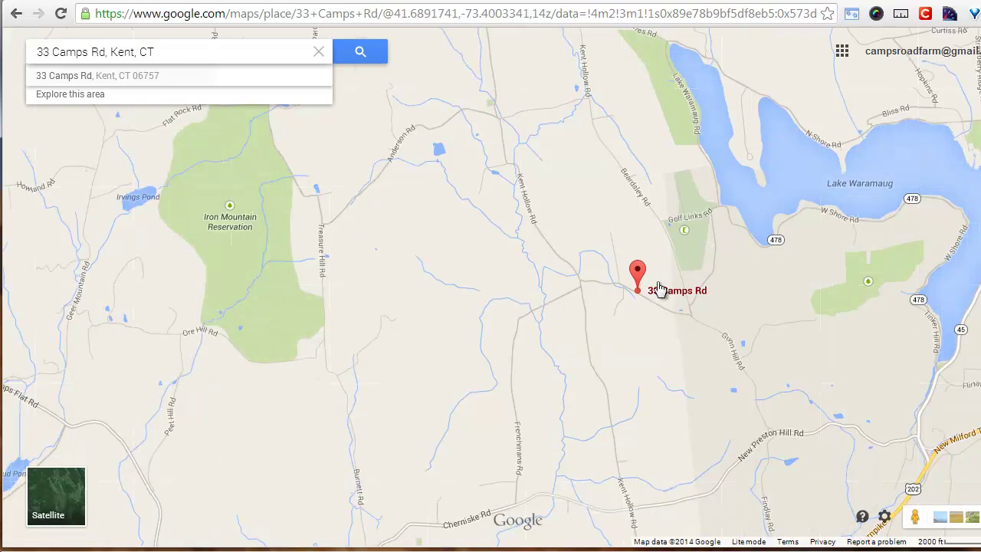
mouse_move(726, 269)
mouse_down()
mouse_move(685, 291)
mouse_move(680, 258)
mouse_up()
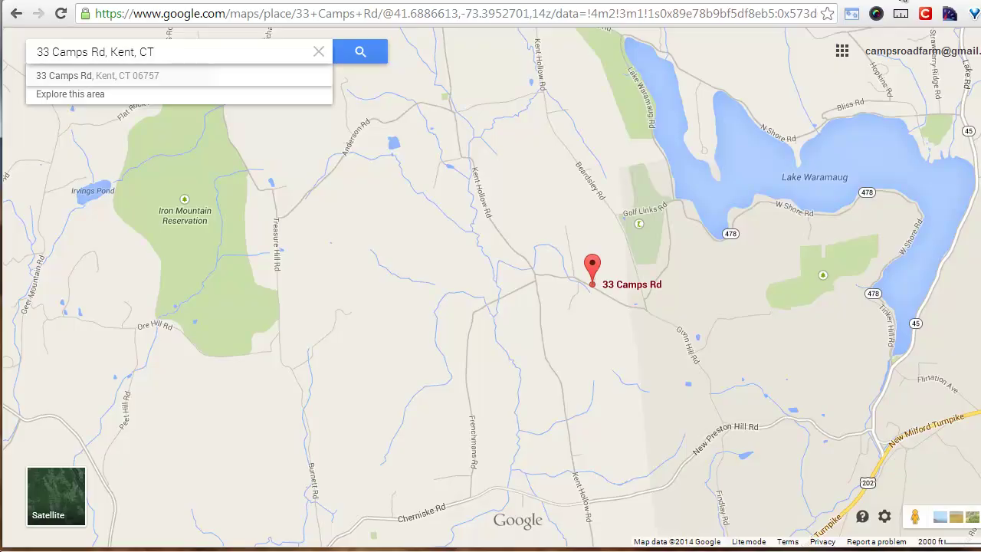
Switch to the Camps Road Farm website's Contact page and examine its embedded map, farm hours and contact form.
click(902, 0)
scroll(850, 229, down, 1)
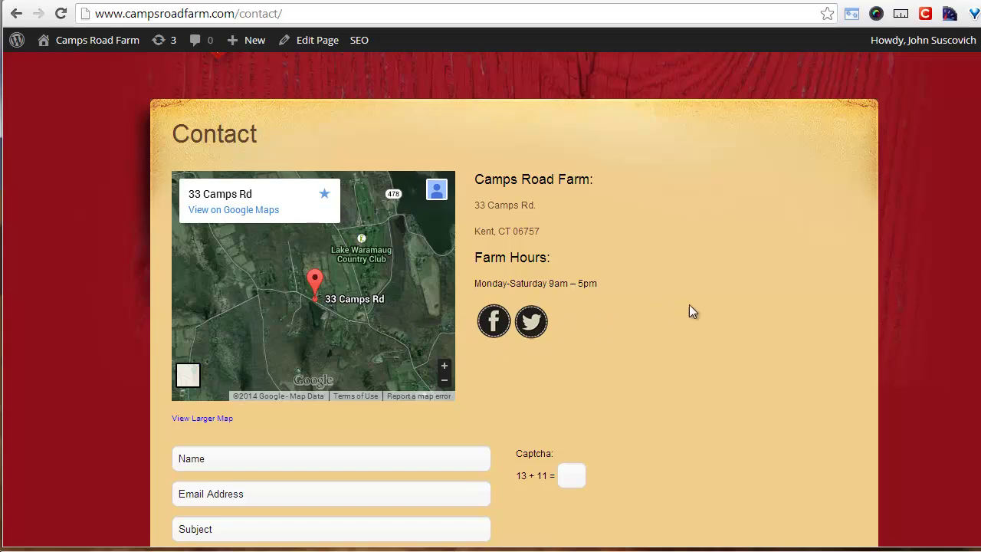
scroll(712, 312, down, 2)
scroll(712, 312, up, 2)
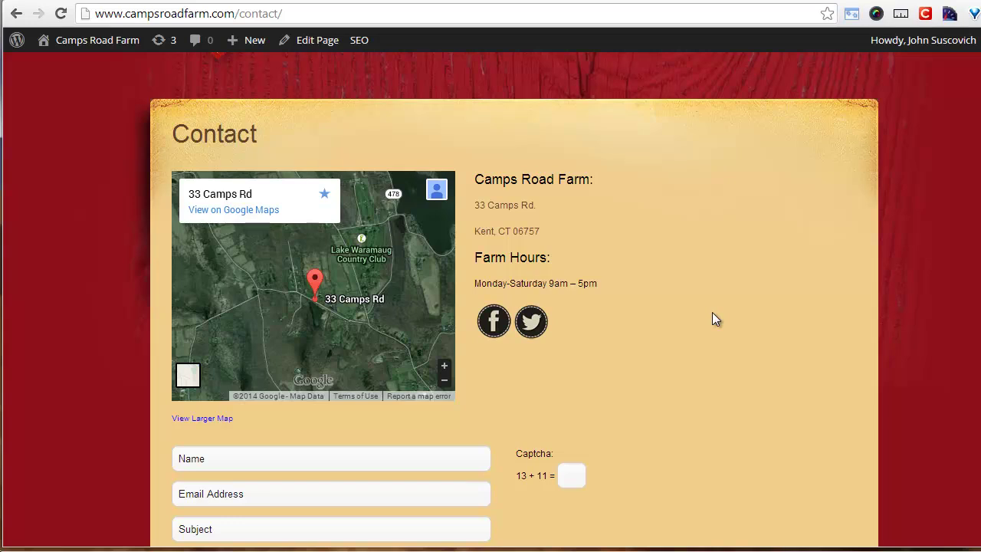